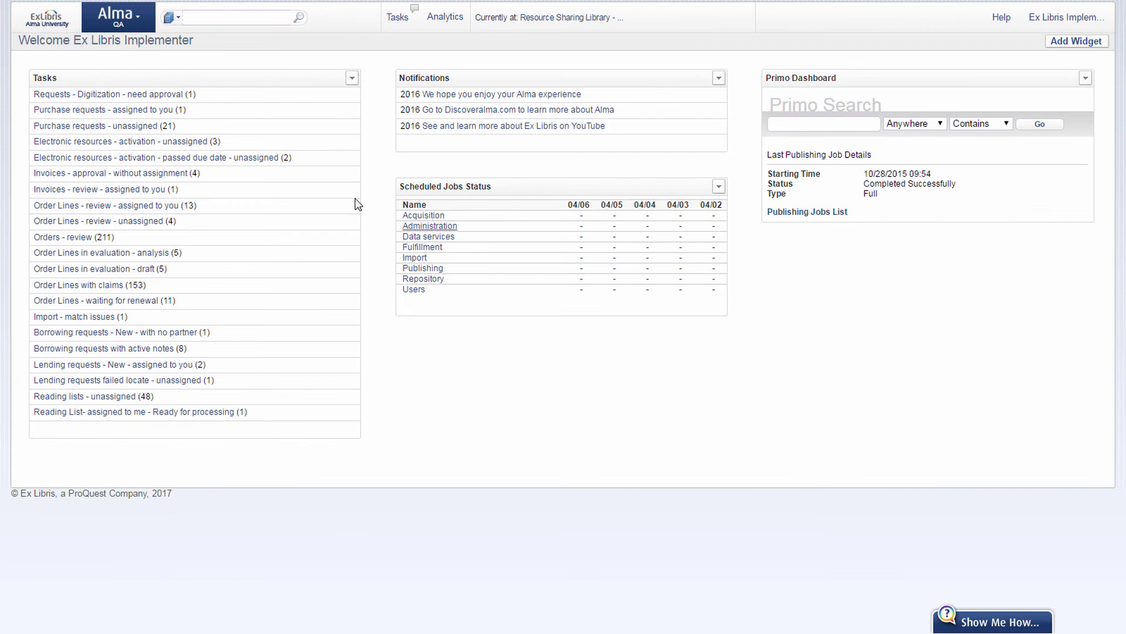
# - Go to Administration > Manage Jobs and Sets > Manage Sets to list the 19 sets
pyautogui.click(132, 15)
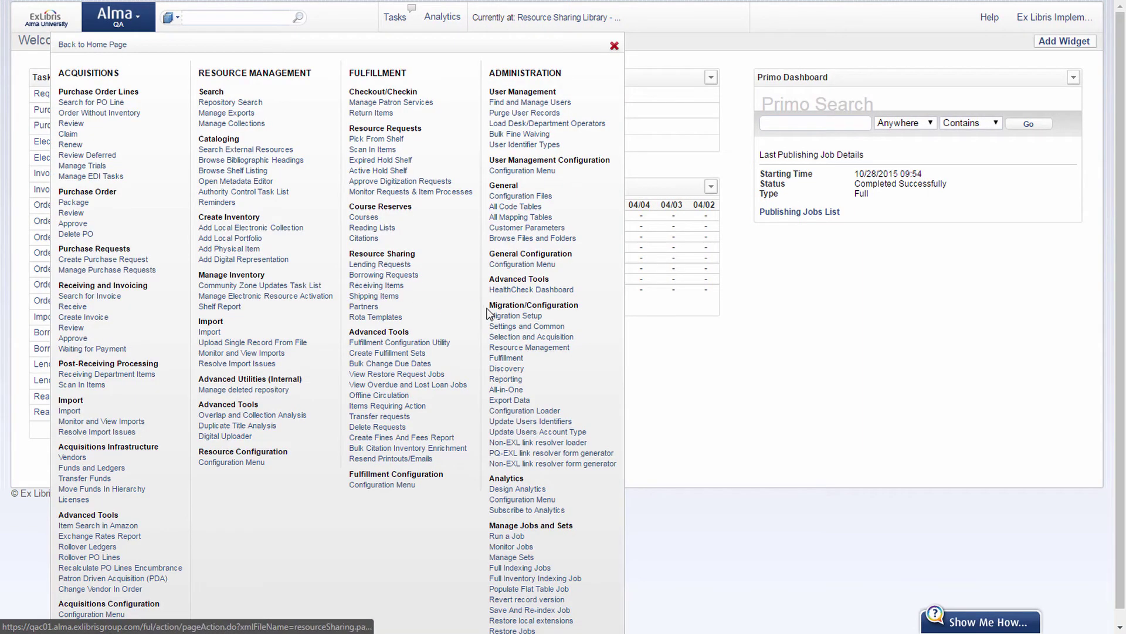
pyautogui.scroll(-1, 400, 301)
pyautogui.click(525, 544)
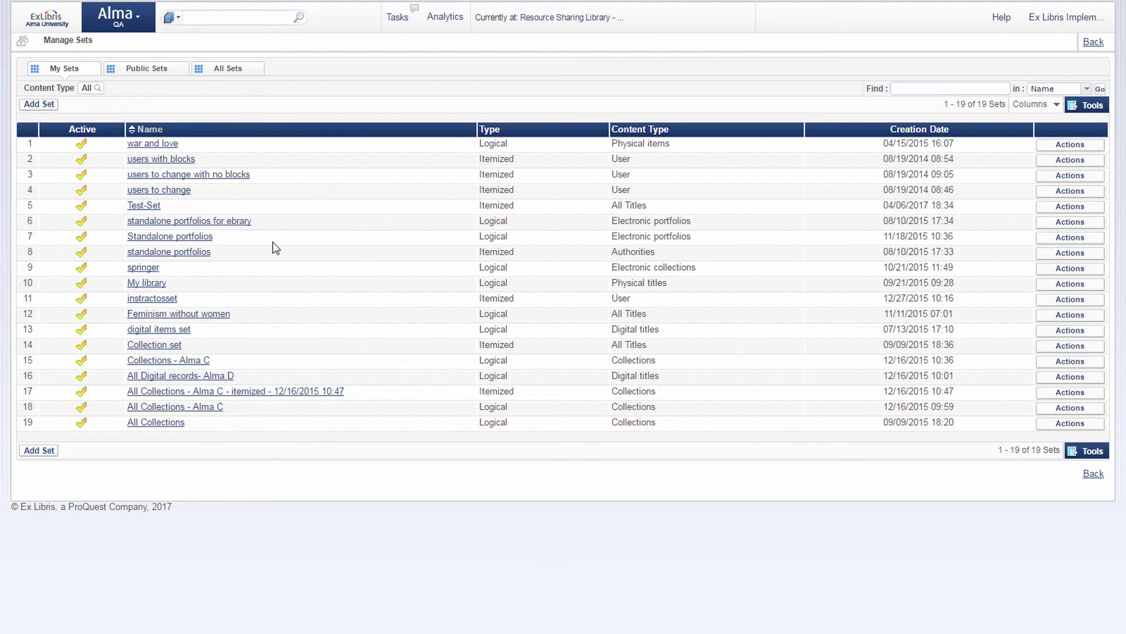
# - Create an itemized set 'Set by ISSN' with ISSN-List.xlsx as its upload file
pyautogui.click(42, 106)
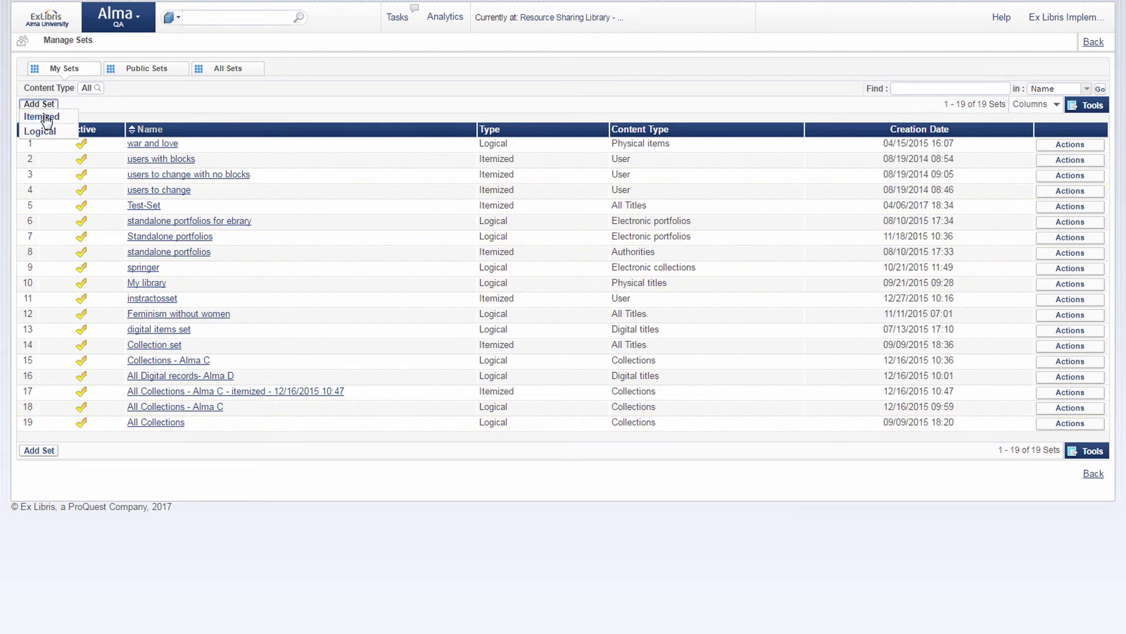
pyautogui.click(44, 117)
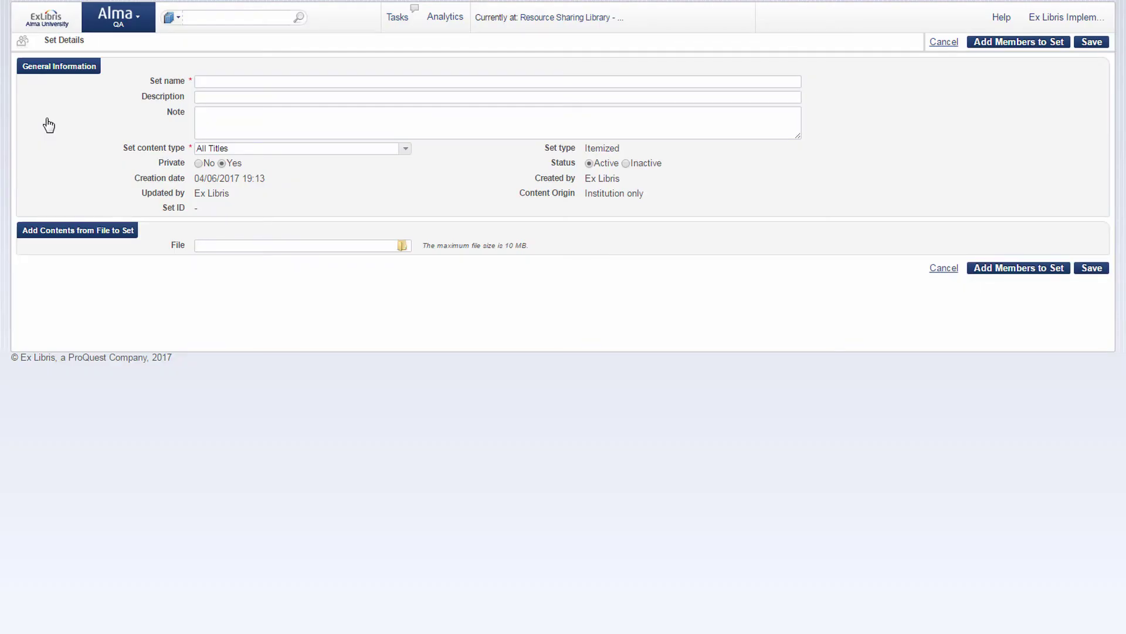
pyautogui.click(217, 82)
pyautogui.write('Se')
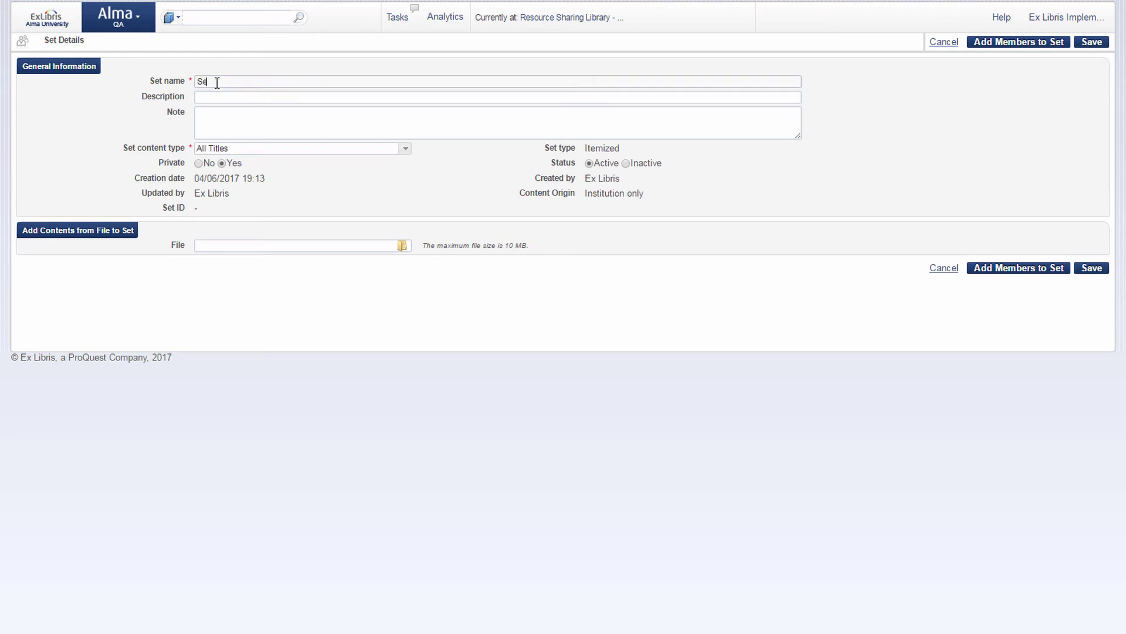
pyautogui.write('t by ISSN')
pyautogui.click(402, 251)
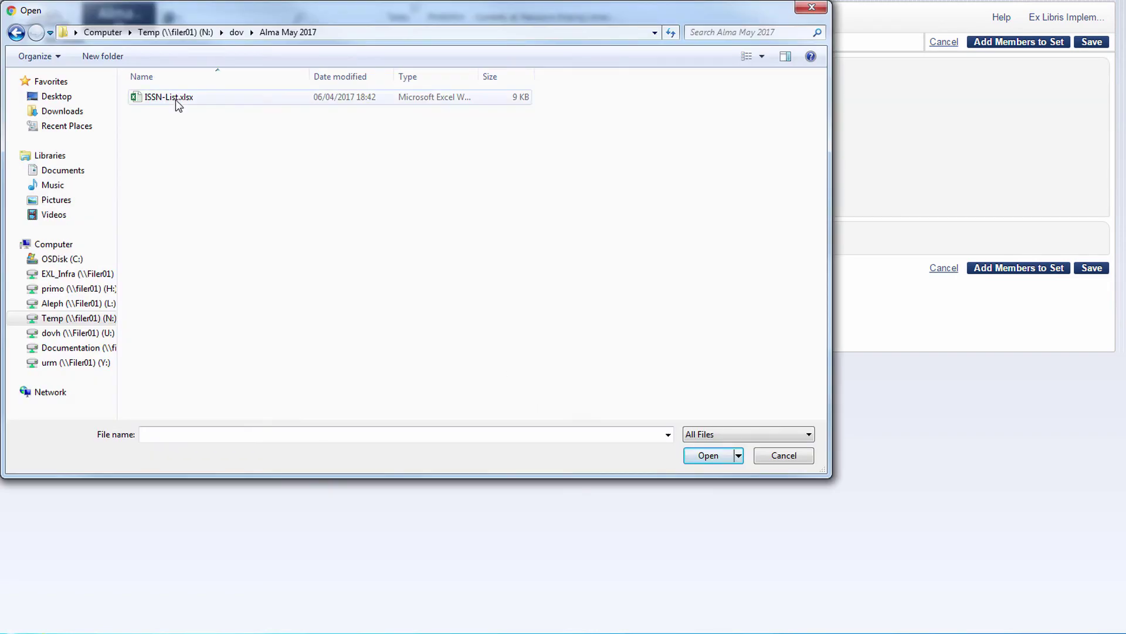
pyautogui.click(175, 100)
pyautogui.click(697, 455)
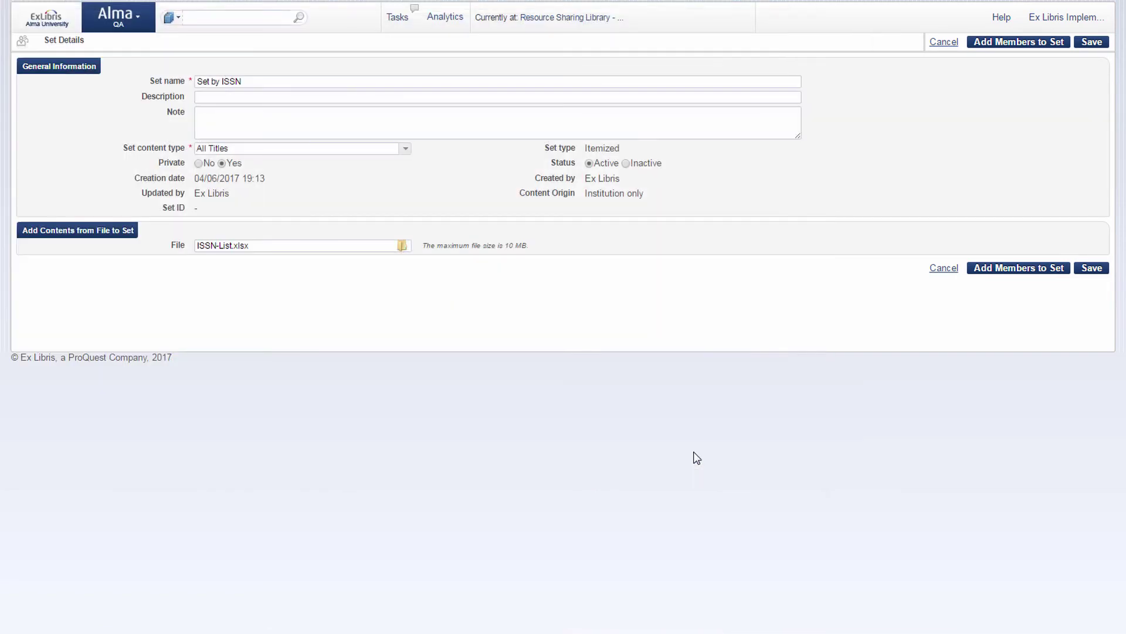
# - Save 'Set by ISSN', find it by searching 'ISSN', and view its six members
pyautogui.click(1091, 268)
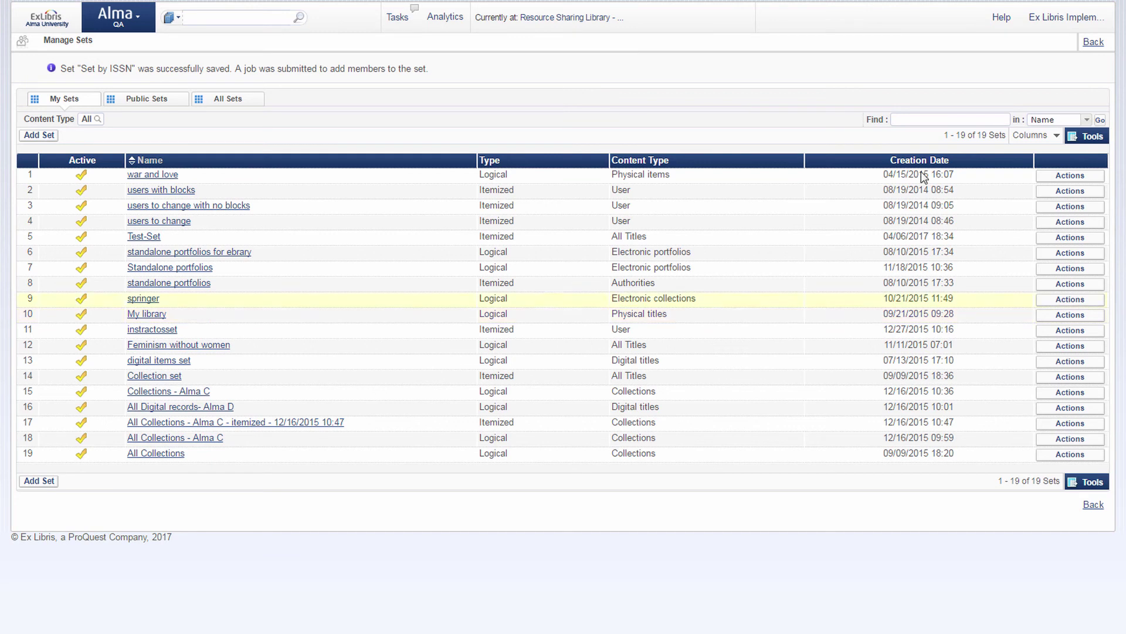
pyautogui.click(907, 116)
pyautogui.write('ISSN')
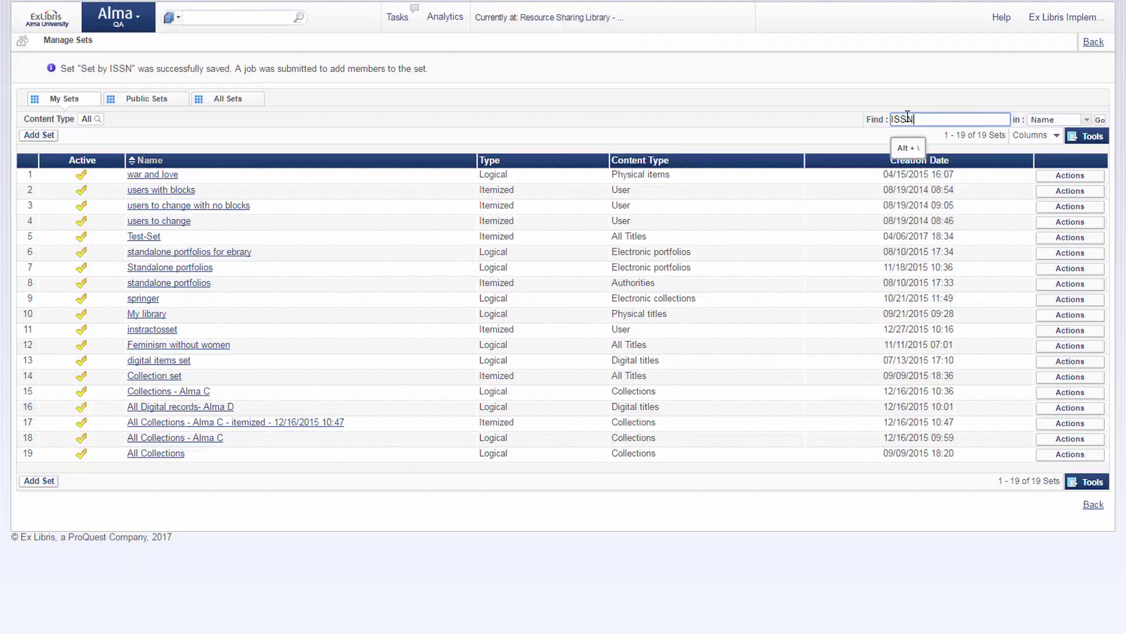
pyautogui.press('Return')
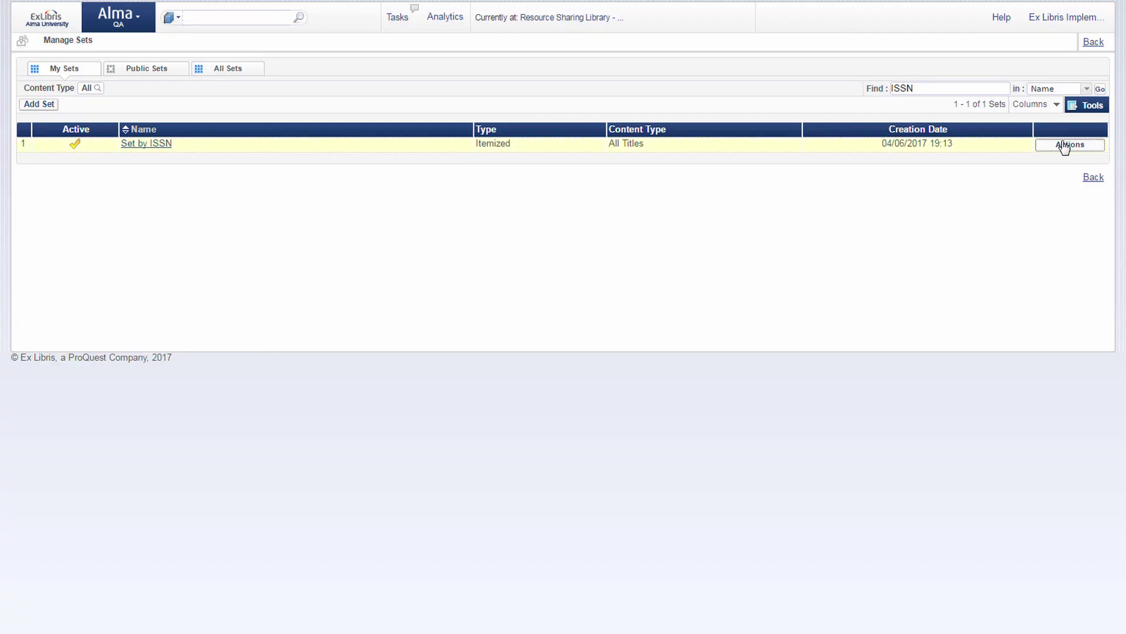
pyautogui.click(1066, 145)
pyautogui.click(1056, 176)
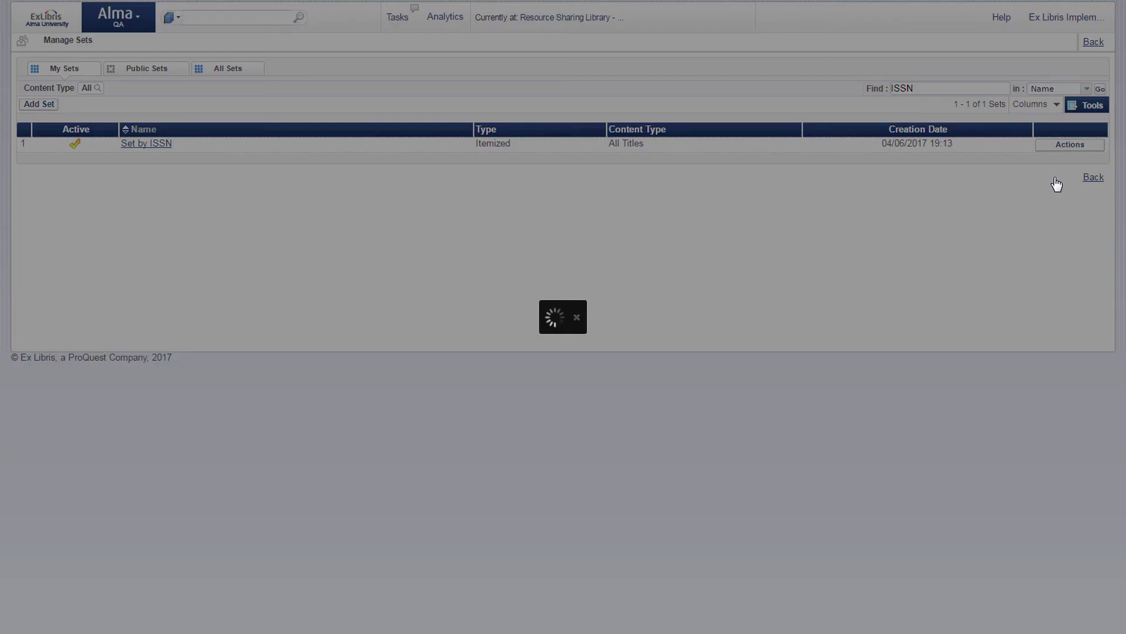